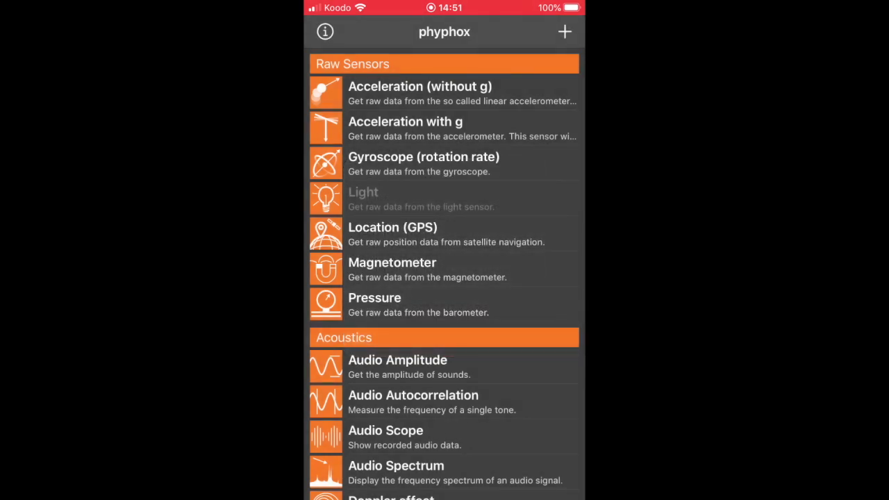
# - Scroll down the phyphox experiment list and back up to Raw Sensors
pyautogui.scroll(-7, 444, 273)
pyautogui.scroll(-4, 444, 274)
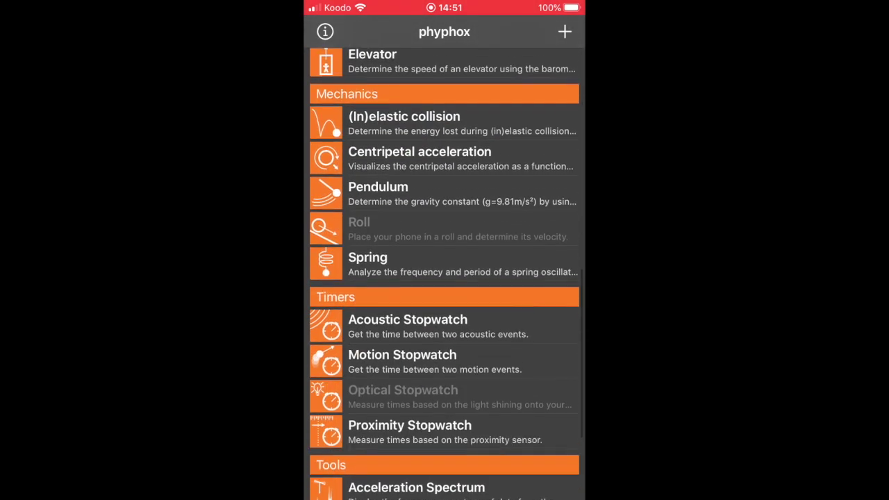
pyautogui.scroll(5, 444, 274)
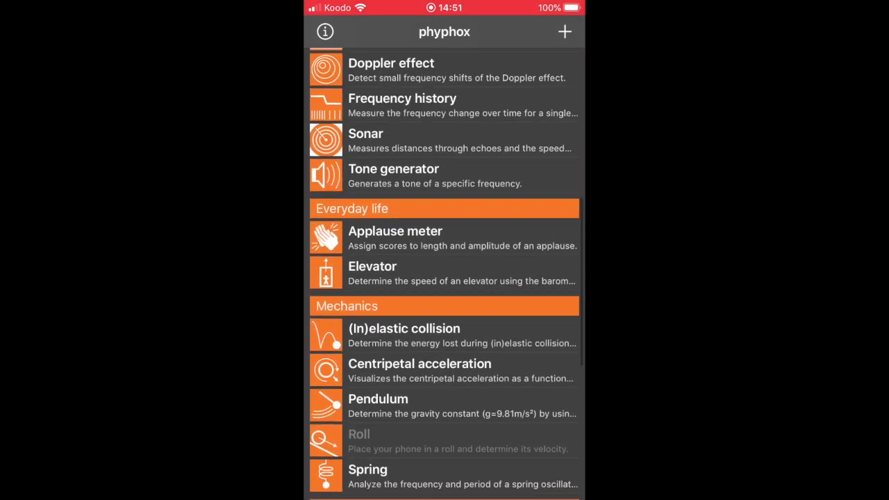
pyautogui.scroll(5, 445, 274)
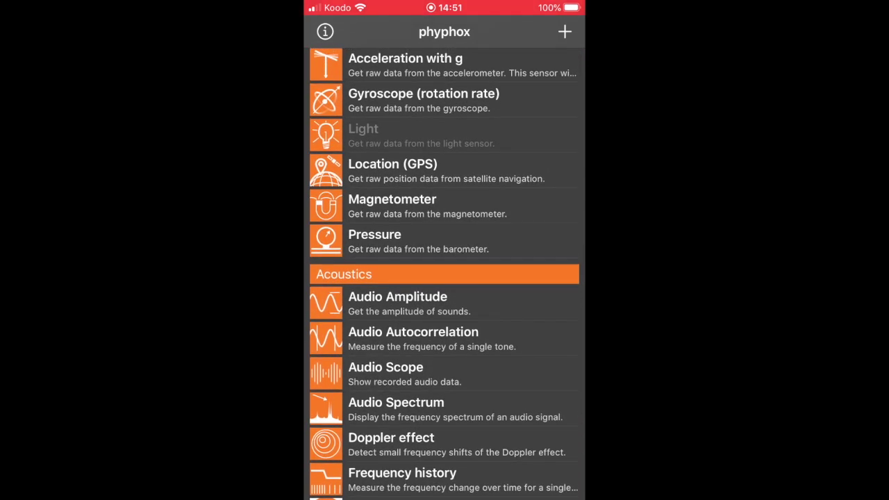
# - Record about 30 seconds of readings in the Pressure experiment, then pause it
pyautogui.click(417, 241)
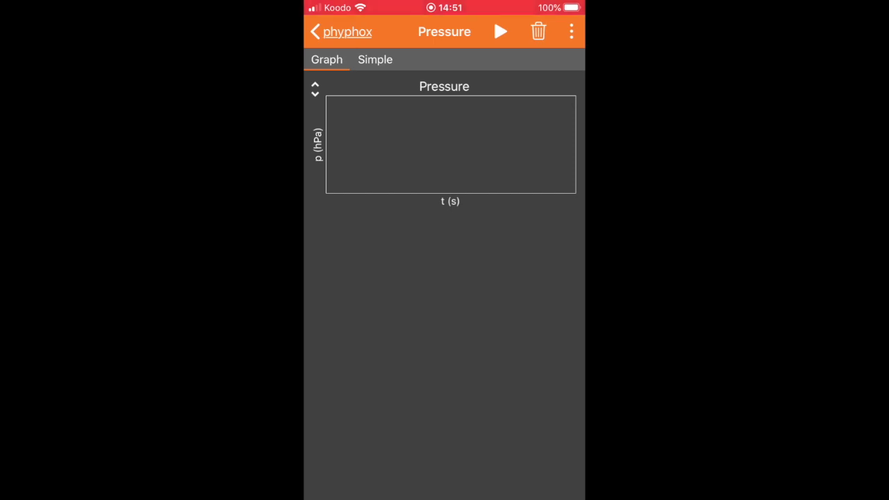
pyautogui.click(500, 32)
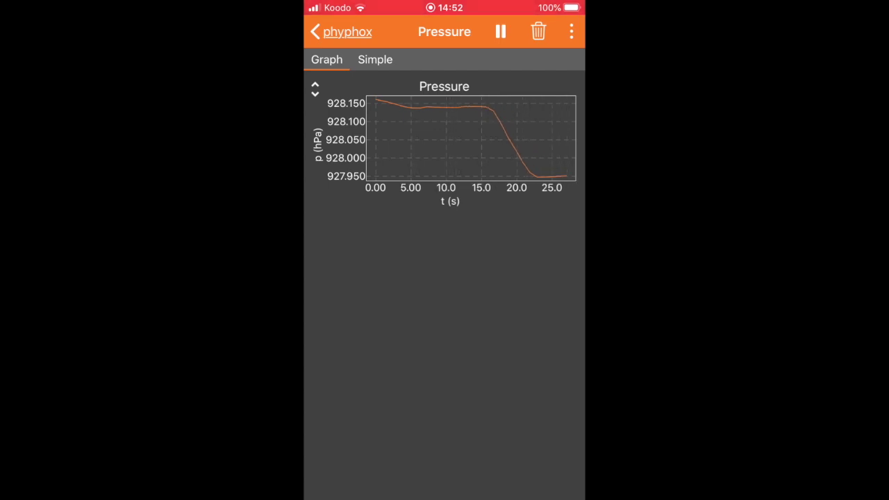
pyautogui.click(501, 31)
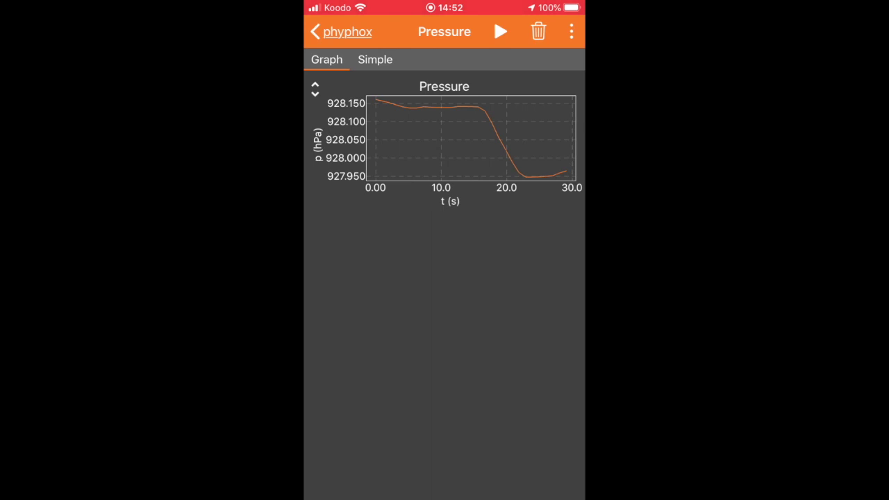
# - Export the Pressure recording's data as a ZIP and share it over AirDrop
pyautogui.click(571, 31)
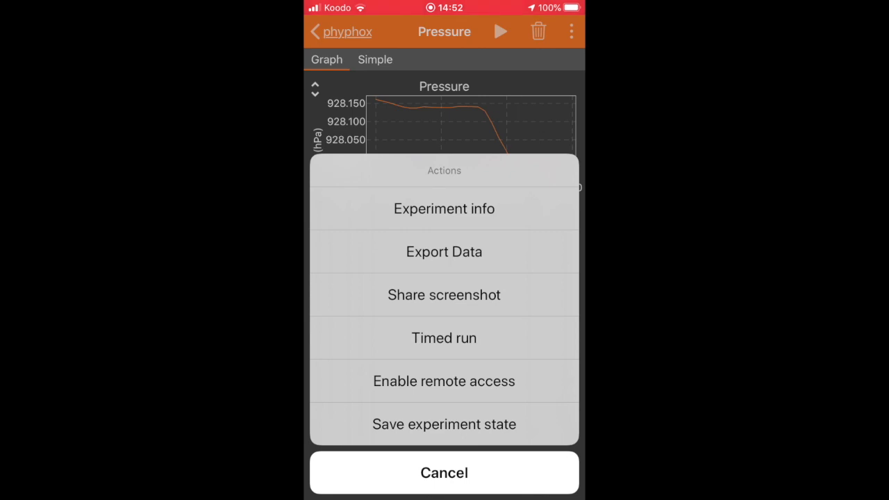
pyautogui.click(444, 252)
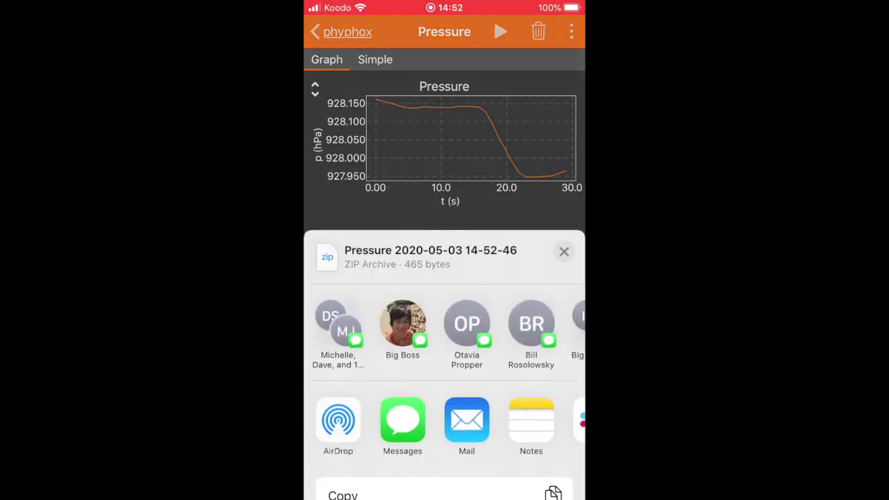
pyautogui.click(339, 421)
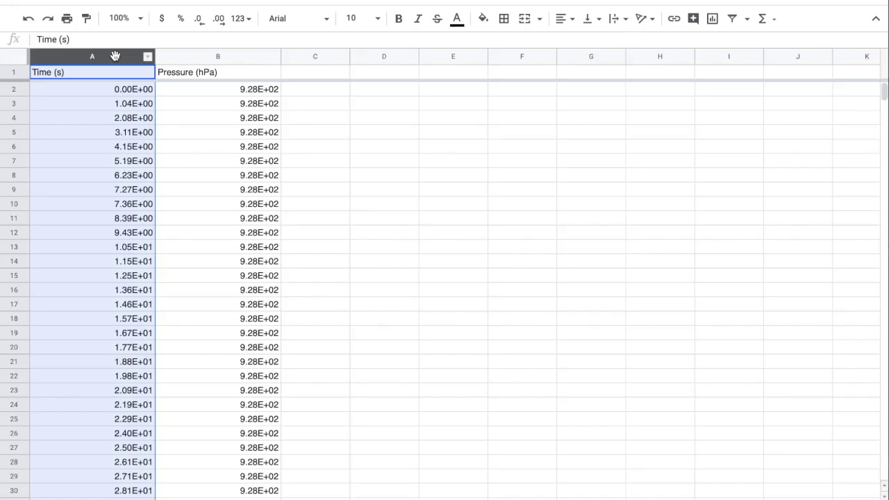
# - Inspect the imported time and pressure values in A2, A3, B3 and B10
pyautogui.click(473, 190)
pyautogui.click(115, 91)
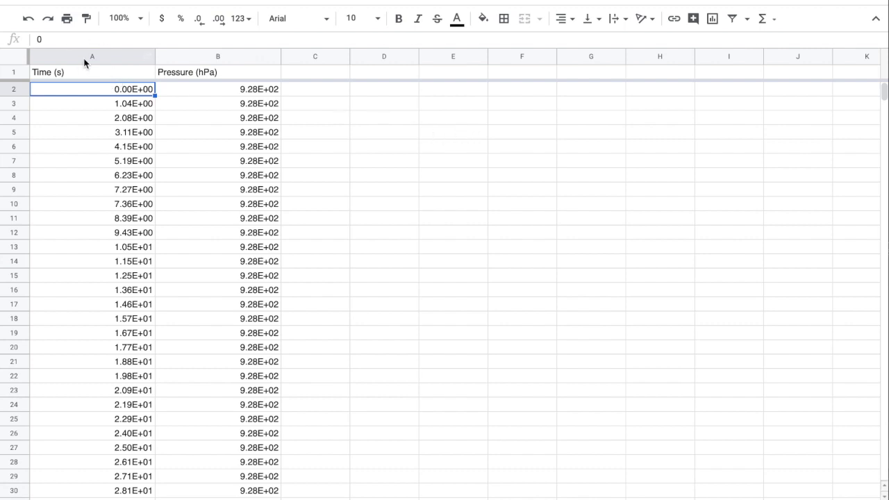
pyautogui.click(218, 56)
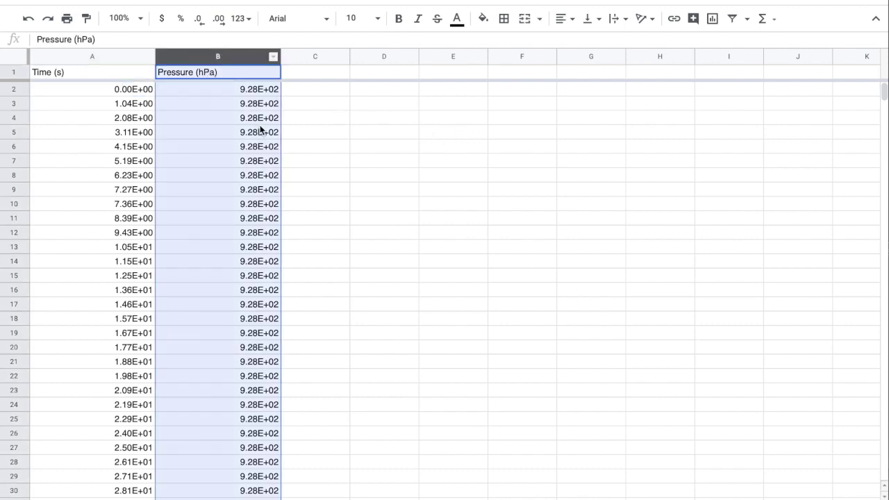
pyautogui.click(114, 94)
pyautogui.click(113, 107)
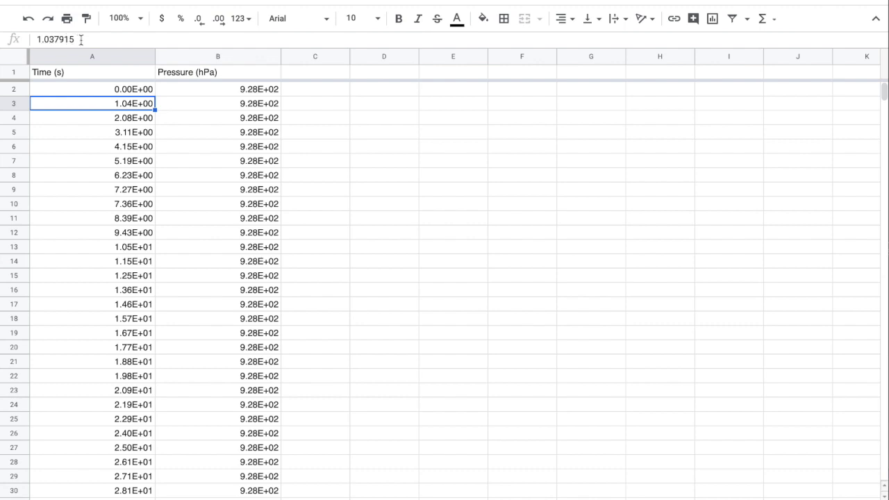
pyautogui.click(256, 105)
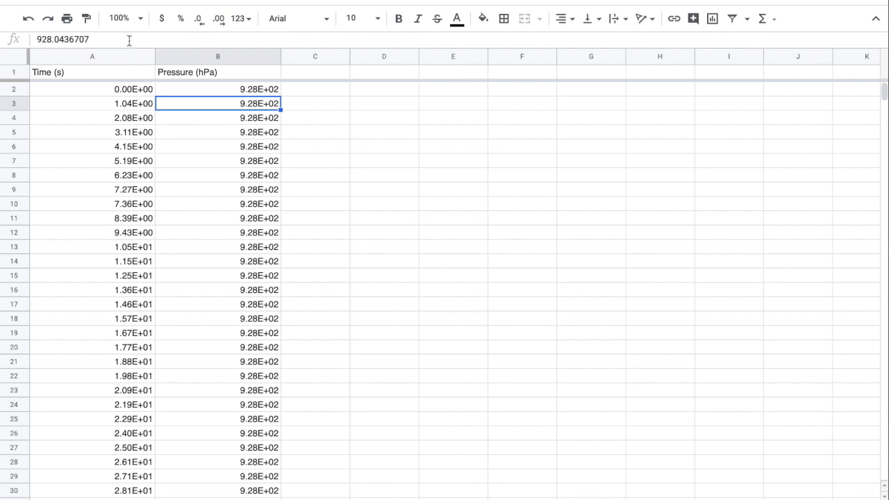
pyautogui.click(247, 204)
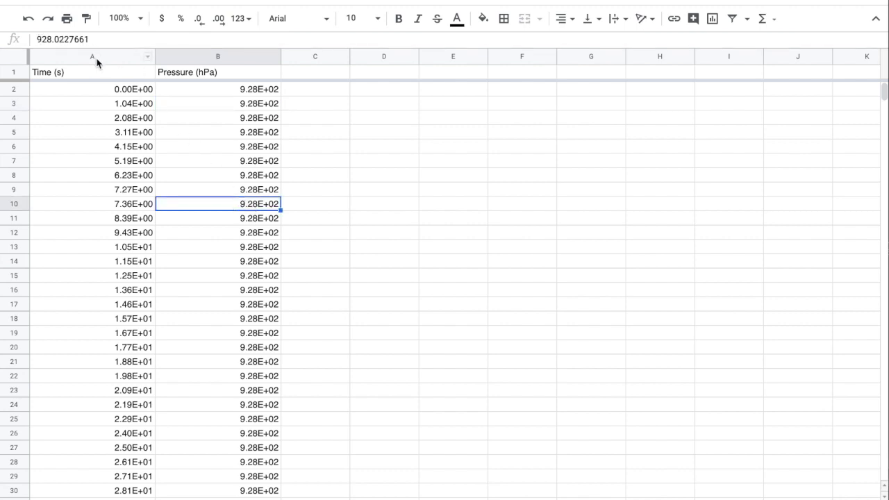
# - Select both the Time and Pressure columns, A and B
pyautogui.click(97, 58)
pyautogui.click(212, 63)
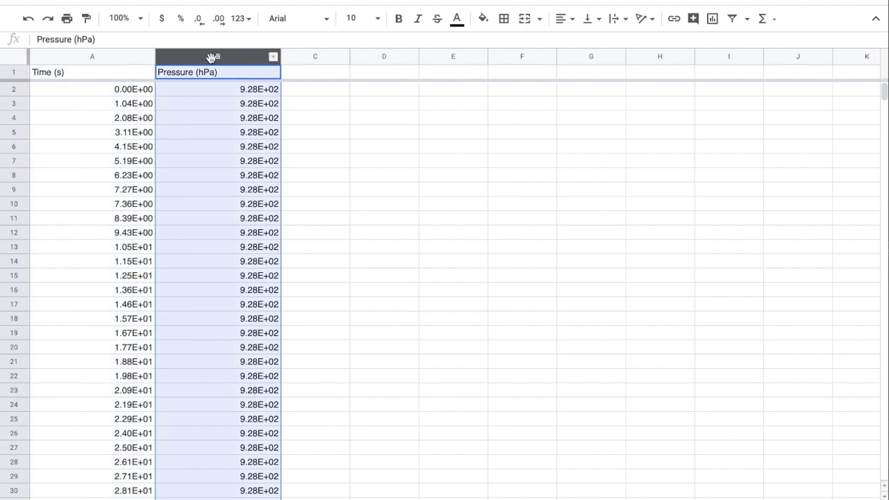
pyautogui.keyDown('shift'); pyautogui.click(114, 62); pyautogui.keyUp('shift')
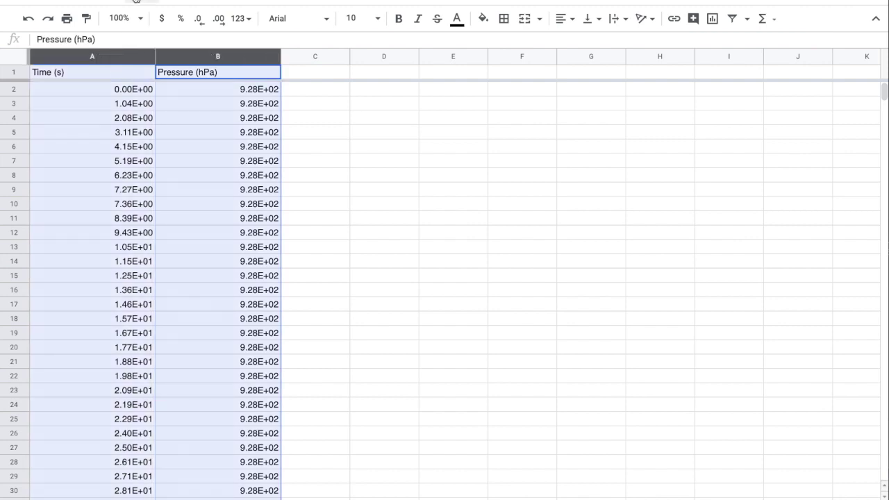
pyautogui.hotkey('ctrl', 'alt', 'i')
# - Insert a scatter chart of Pressure versus Time and move it right of the data
pyautogui.click(150, 73)
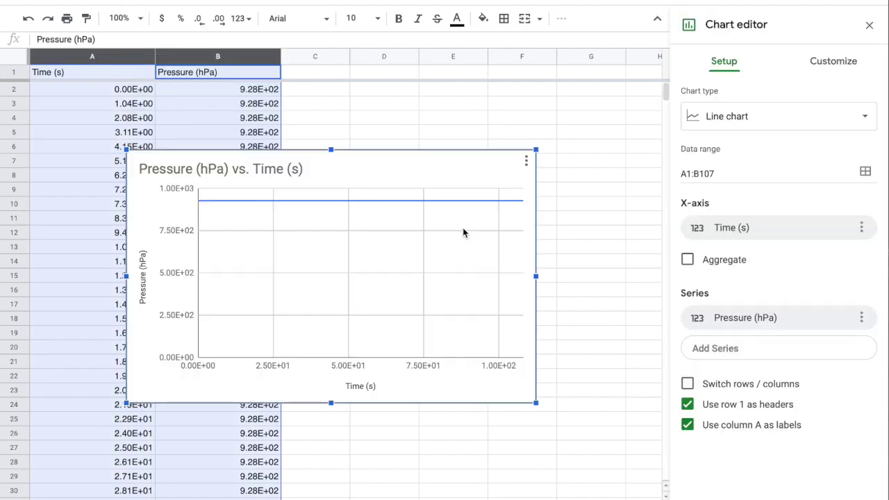
pyautogui.click(774, 118)
pyautogui.scroll(-10, 763, 247)
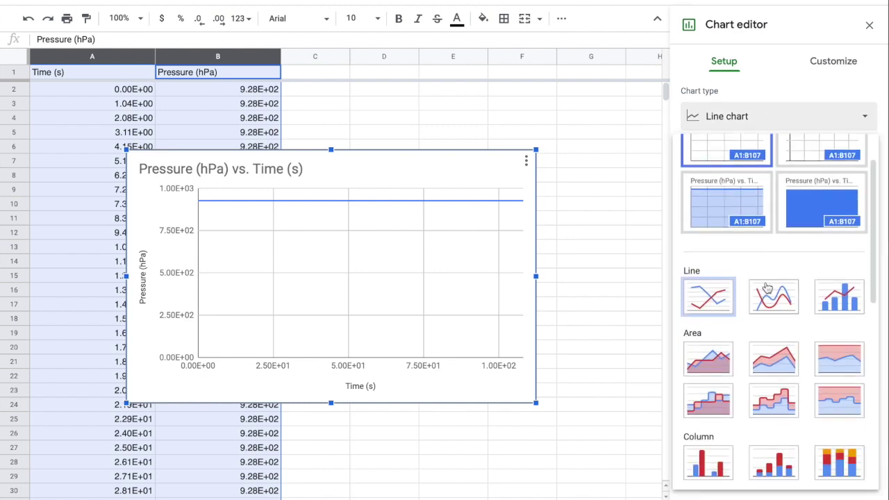
pyautogui.click(703, 300)
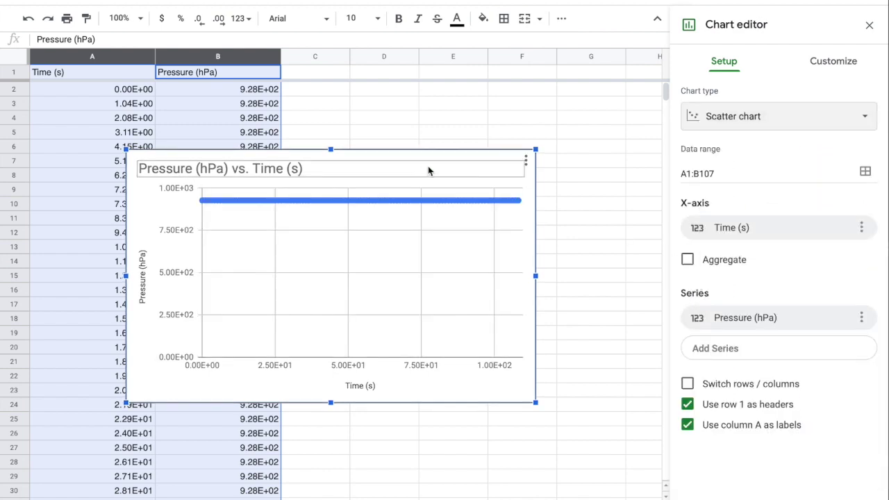
pyautogui.moveTo(407, 161); pyautogui.dragTo(562, 114)
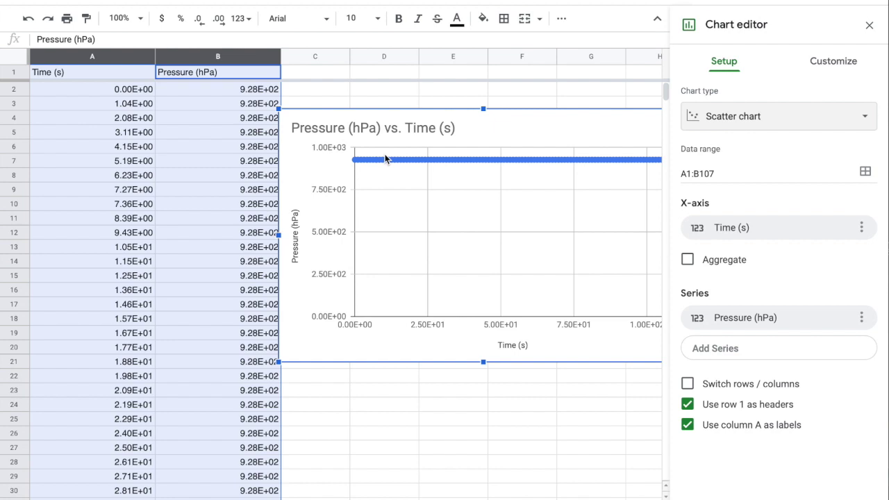
# - Set the chart's vertical axis minimum to 927.5
pyautogui.click(823, 64)
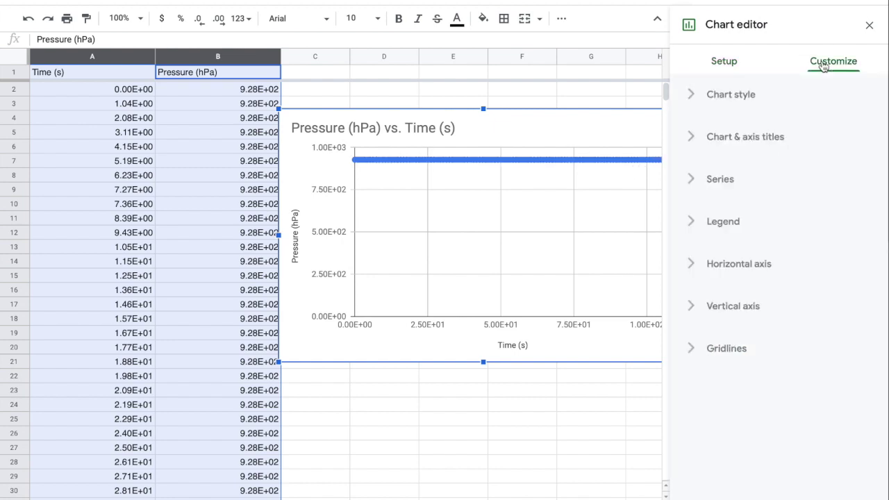
pyautogui.click(690, 309)
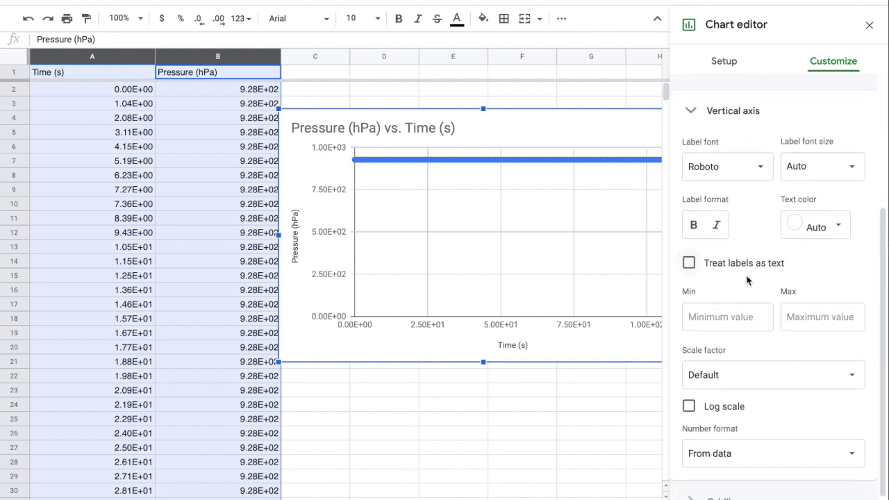
pyautogui.click(729, 314)
pyautogui.write('928')
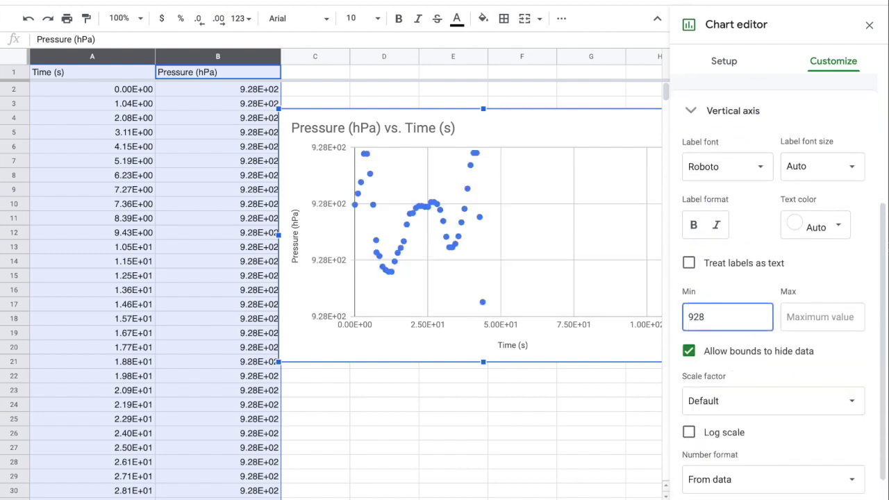
pyautogui.press('BackSpace')
pyautogui.write('7')
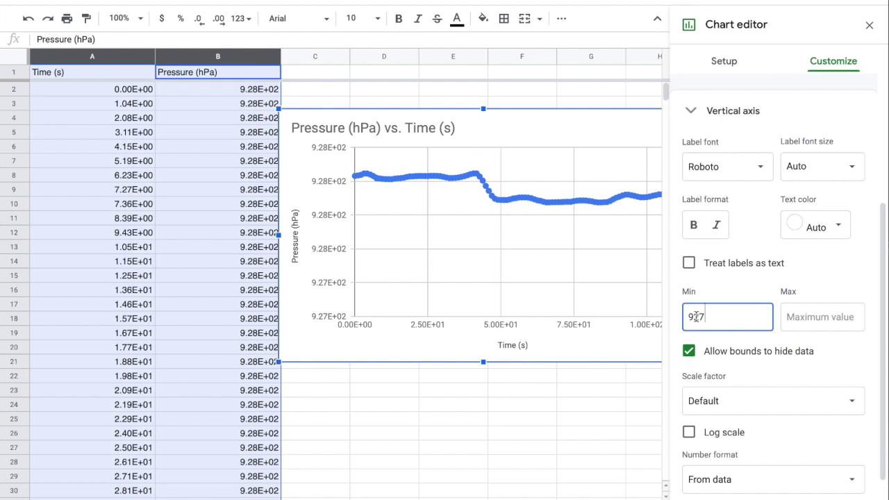
pyautogui.write('.5')
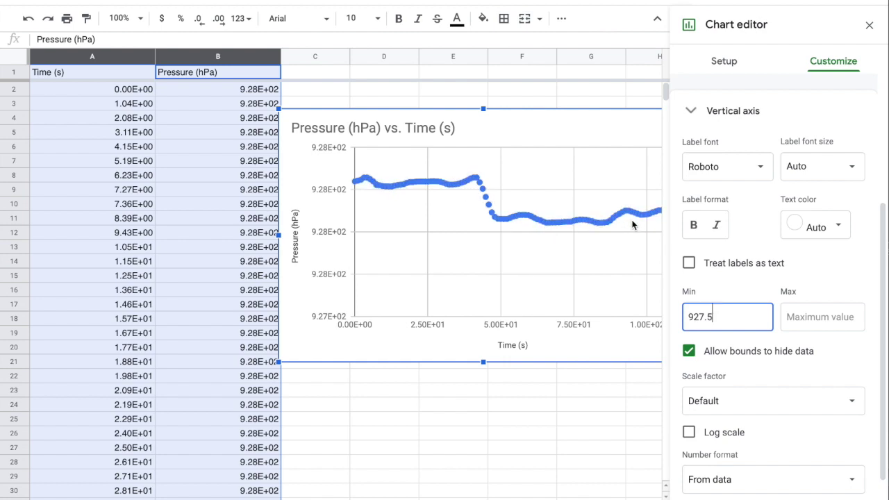
# - Close the chart editor and drag the chart further right, off the data columns
pyautogui.click(869, 25)
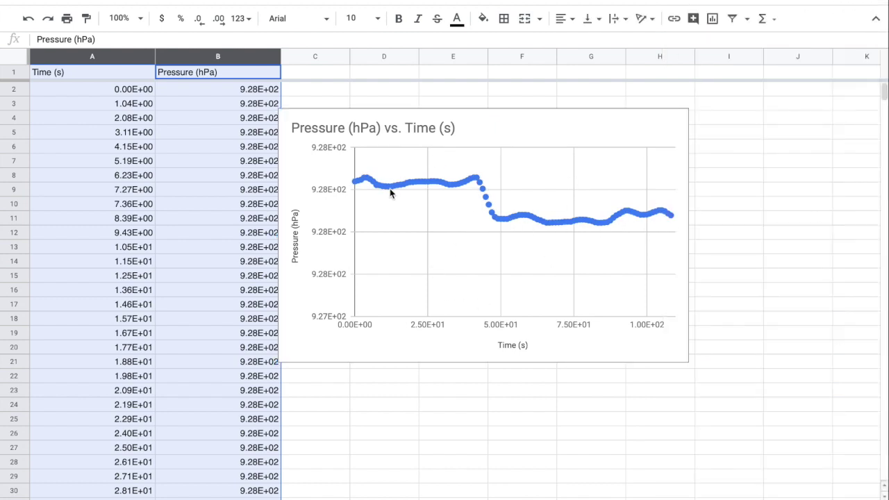
pyautogui.click(532, 123)
pyautogui.moveTo(528, 123); pyautogui.dragTo(643, 129)
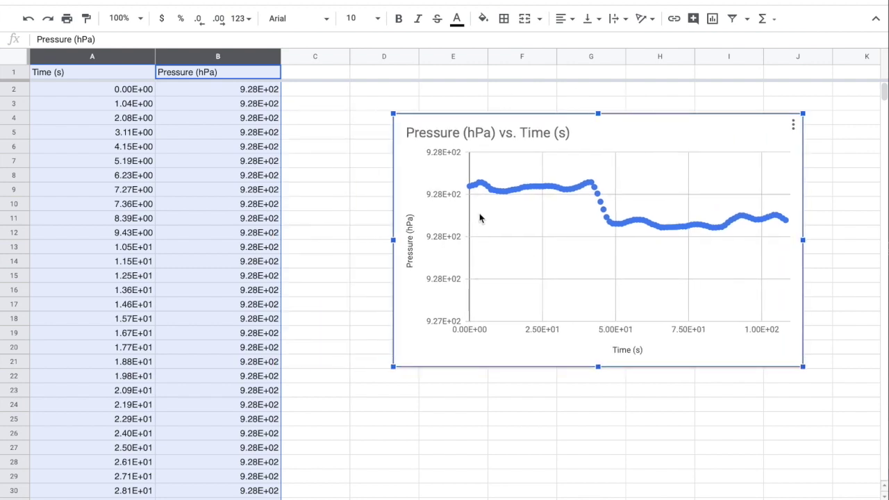
pyautogui.moveTo(493, 183)
pyautogui.moveTo(407, 115); pyautogui.dragTo(473, 113)
pyautogui.click(322, 149)
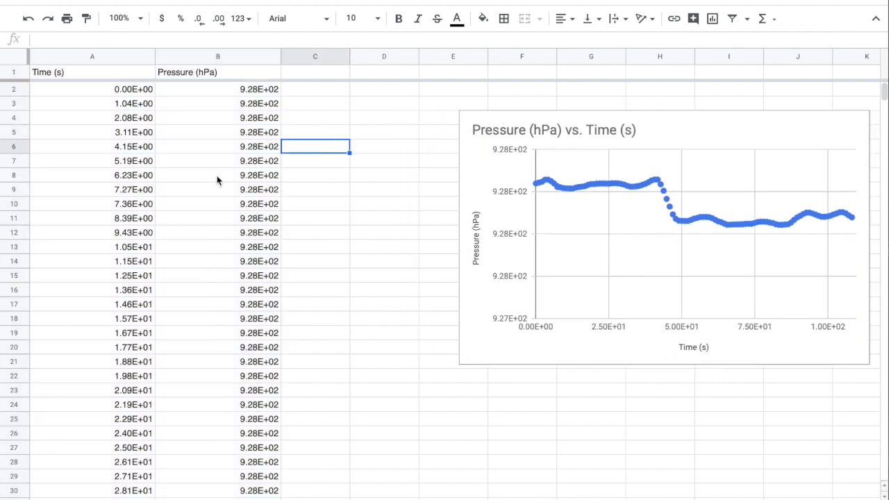
# - Select pressures B8 to B39 to review them, then choose cell C8
pyautogui.click(242, 179)
pyautogui.scroll(-3, 242, 179)
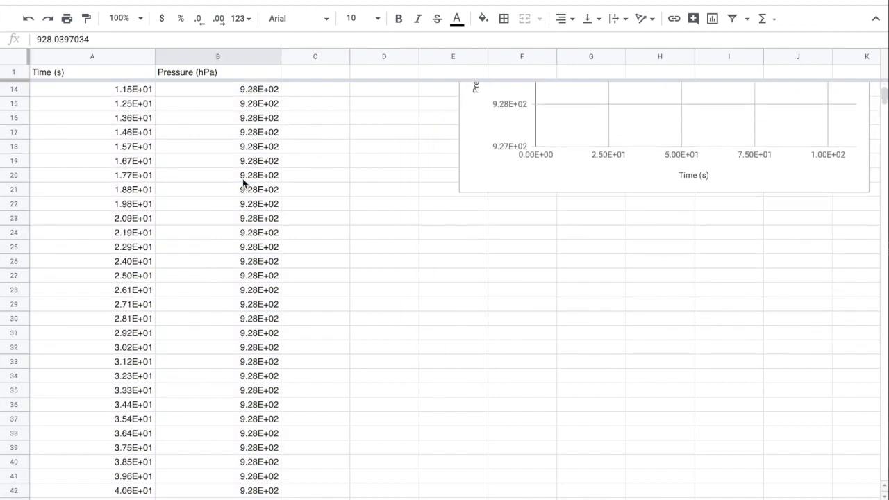
pyautogui.keyDown('shift'); pyautogui.click(248, 418); pyautogui.keyUp('shift')
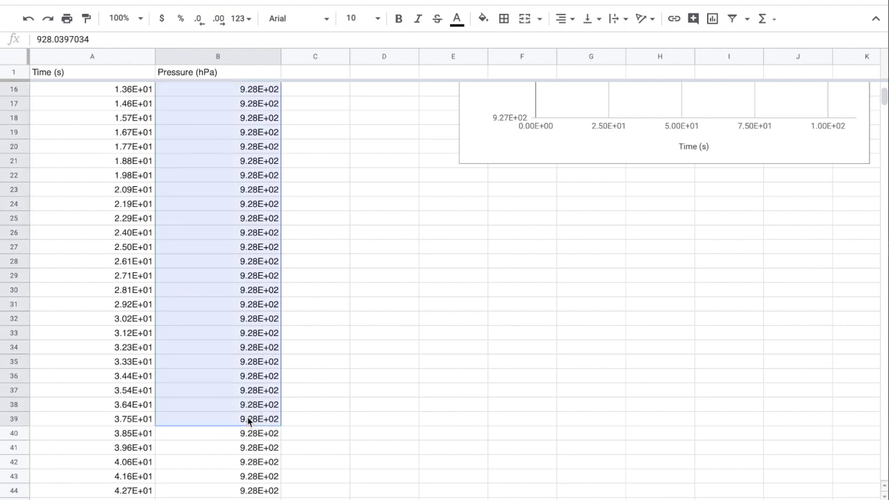
pyautogui.scroll(3, 250, 411)
pyautogui.scroll(-3, 250, 411)
pyautogui.scroll(3, 250, 411)
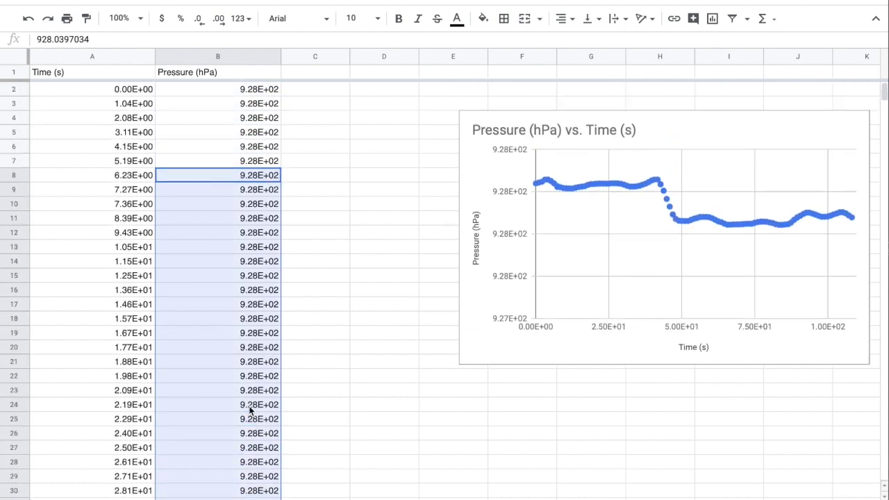
pyautogui.click(310, 181)
# - Enter =AVERAGE(B8:B39) in cell C8
pyautogui.write('=')
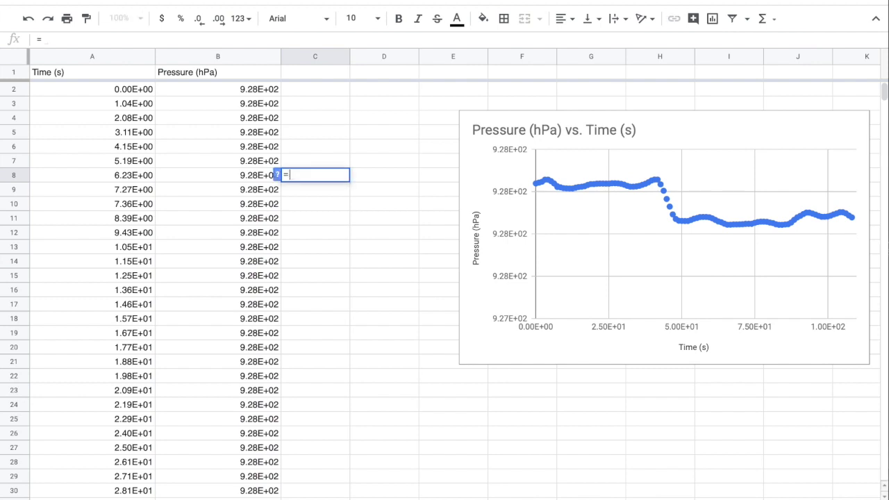
pyautogui.write('AVERAGE(')
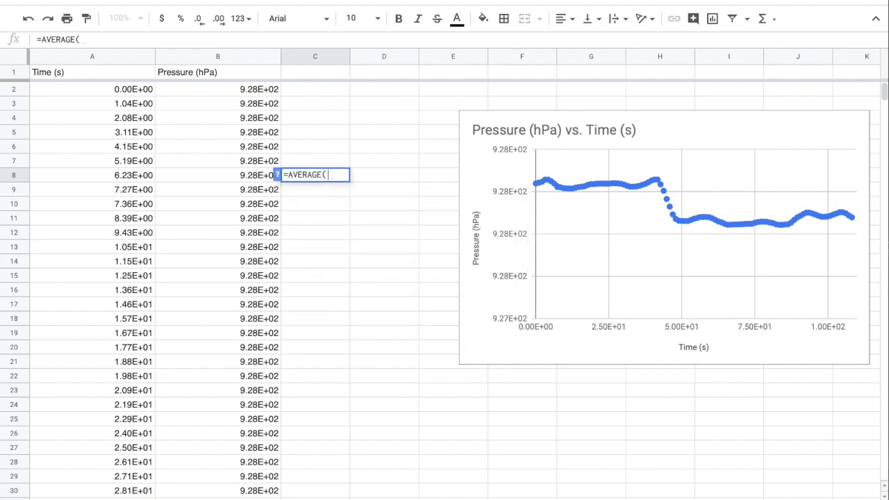
pyautogui.moveTo(222, 178); pyautogui.dragTo(216, 476)
pyautogui.write(')')
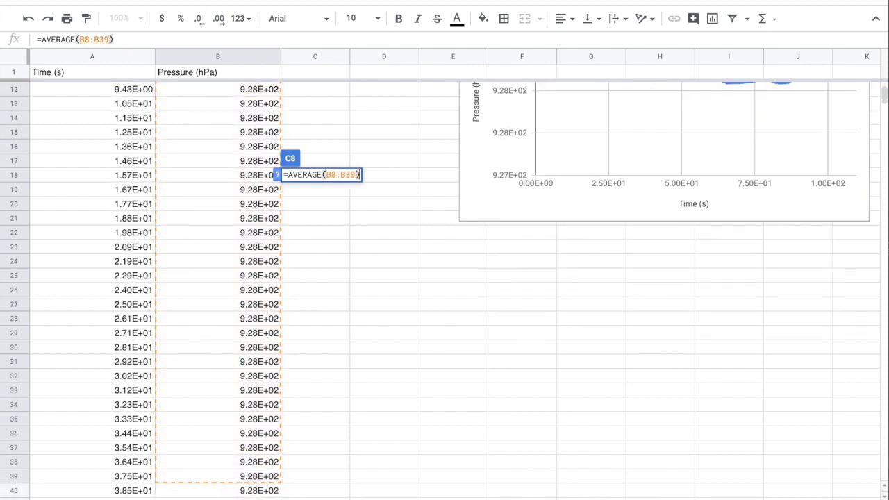
pyautogui.press('Return')
pyautogui.press('Up')
pyautogui.press('Up')
pyautogui.press('Down')
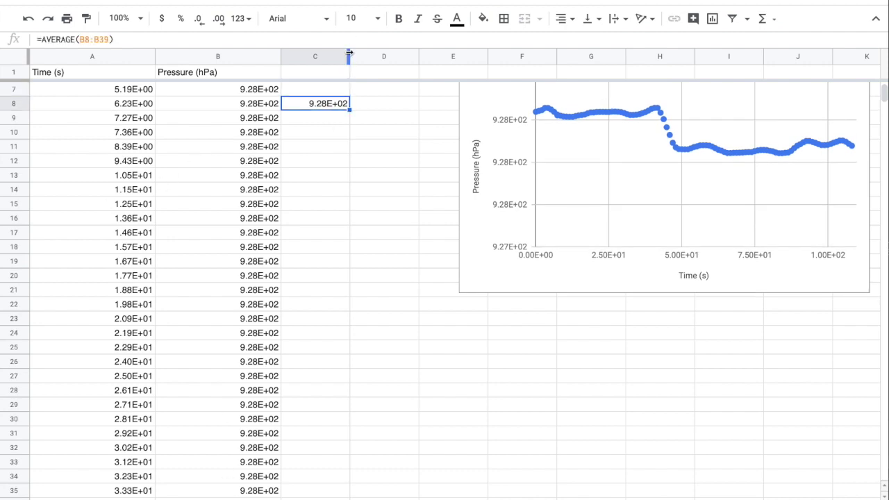
pyautogui.click(322, 119)
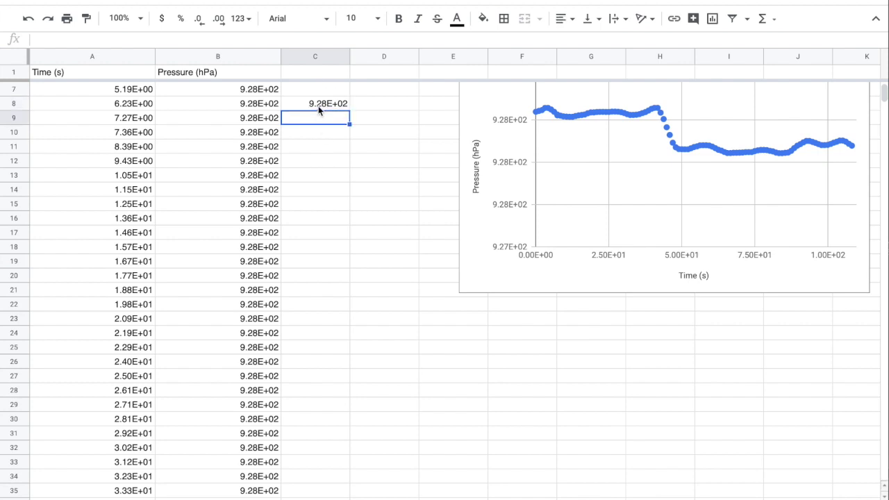
pyautogui.click(318, 105)
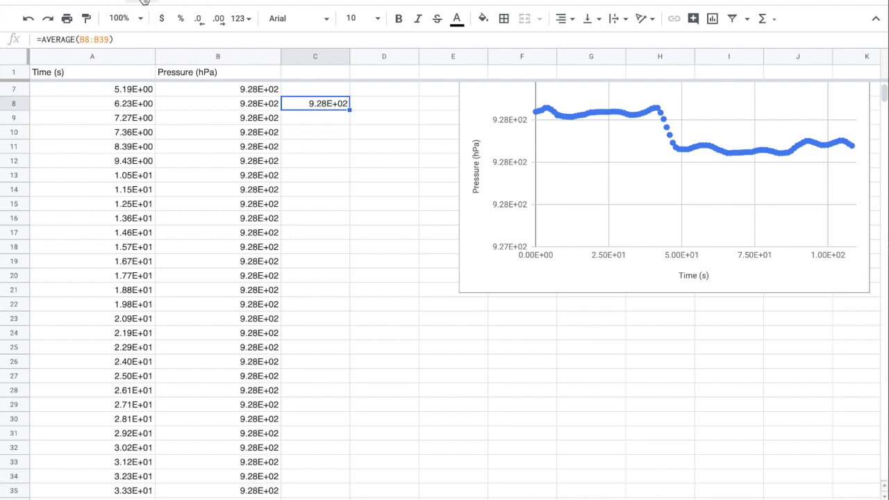
# - Format C8 as Number, widen column C and add decimals to show 928.03024
pyautogui.click(221, 2)
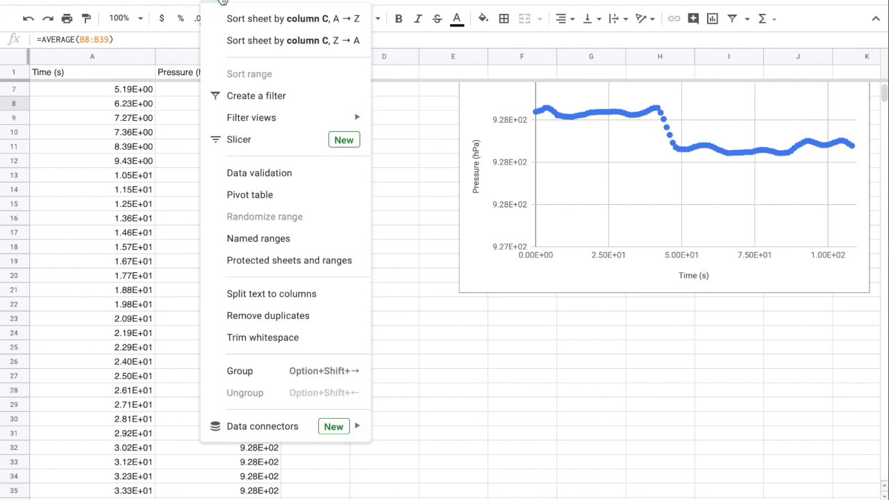
pyautogui.moveTo(175, 2)
pyautogui.moveTo(206, 54)
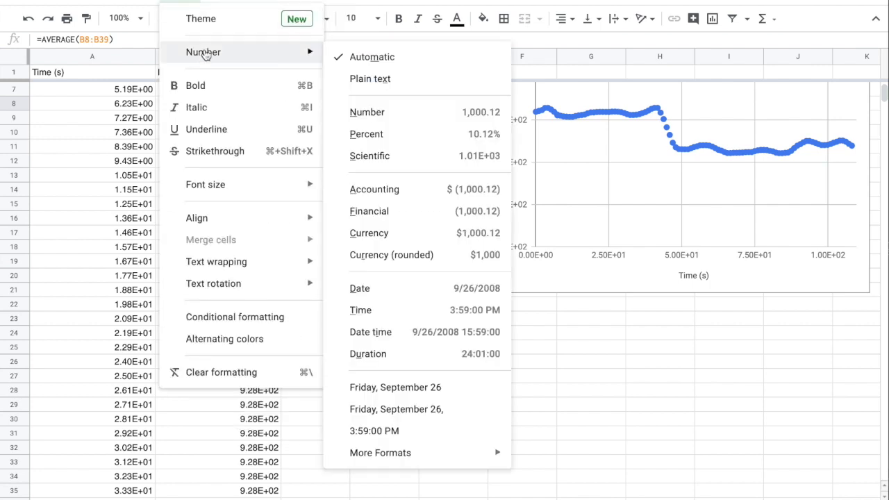
pyautogui.click(413, 111)
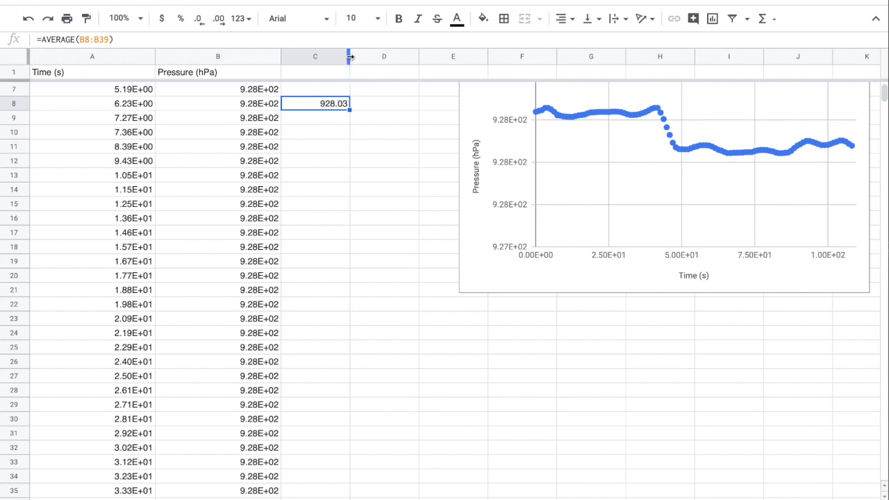
pyautogui.moveTo(351, 56); pyautogui.dragTo(366, 56)
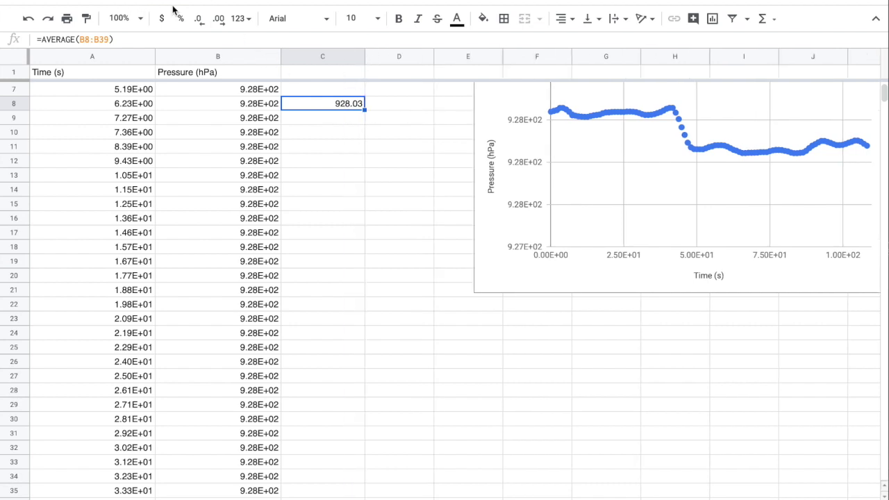
pyautogui.click(219, 18)
pyautogui.click(220, 18)
pyautogui.click(220, 18)
pyautogui.click(334, 105)
# - Enter =STDEV(B8:B39) in C9, giving 0.008463998586
pyautogui.click(330, 120)
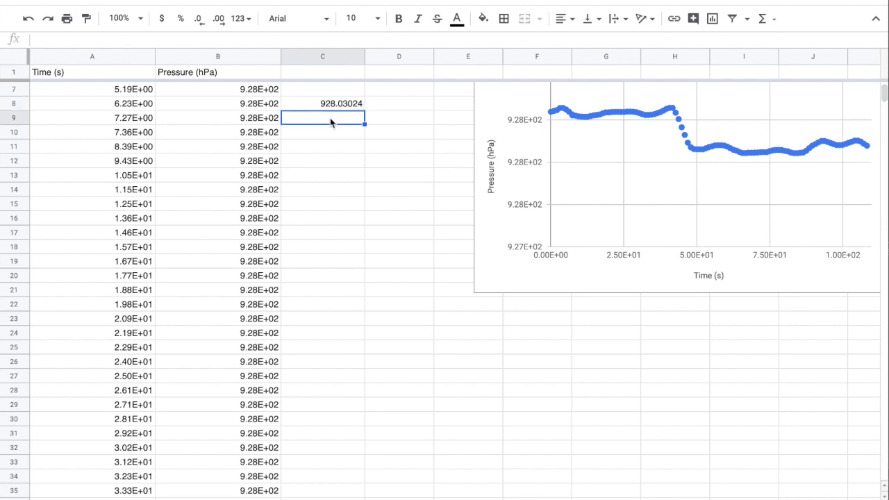
pyautogui.write('=ST')
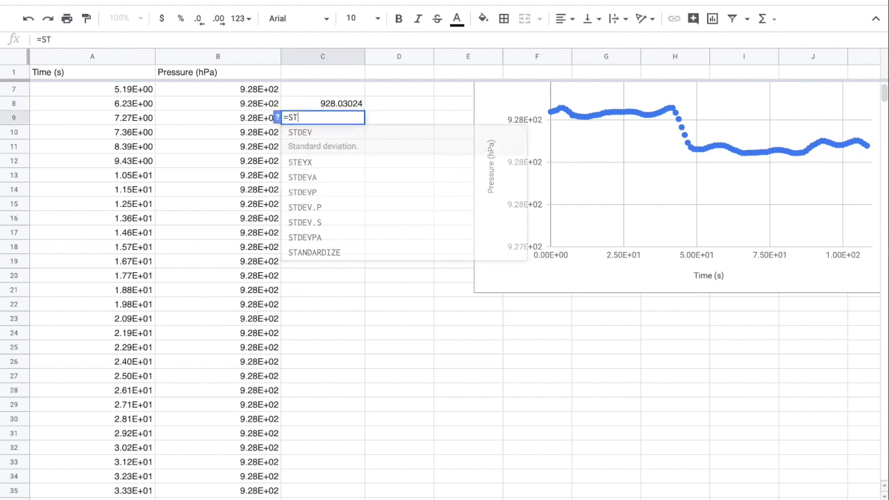
pyautogui.write('DEV(')
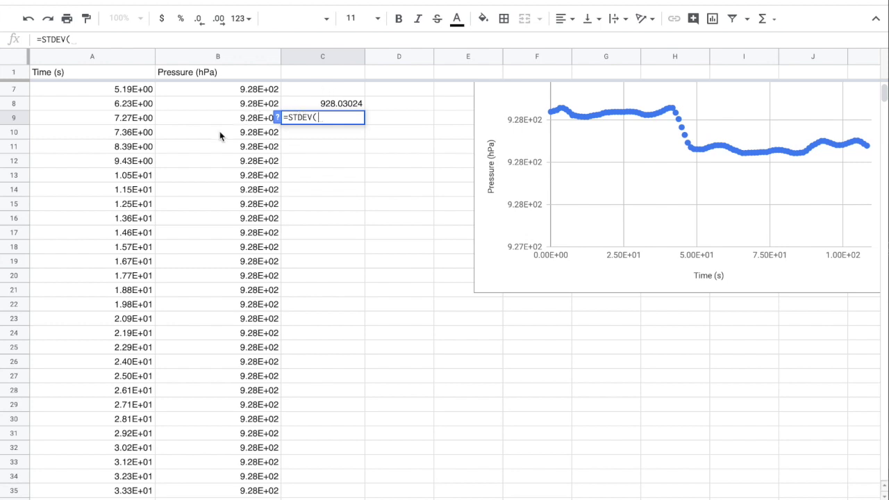
pyautogui.moveTo(243, 104); pyautogui.dragTo(246, 290)
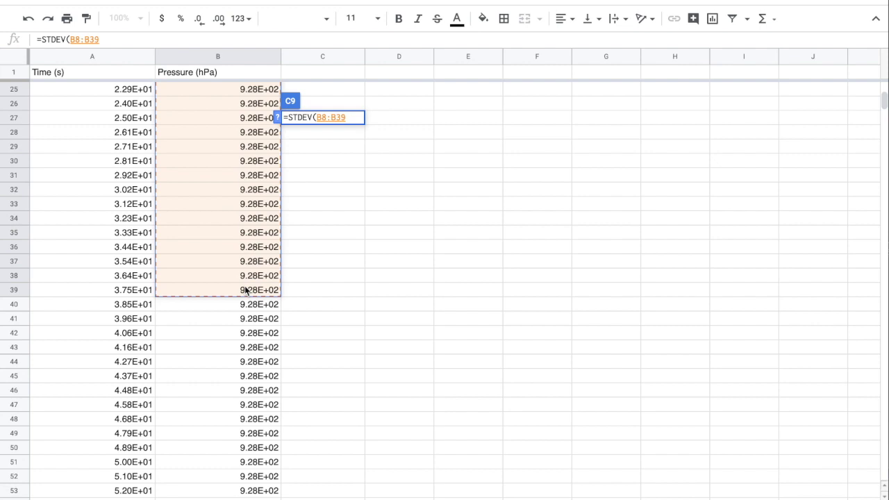
pyautogui.write(')')
pyautogui.press('Return')
pyautogui.scroll(3, 433, 274)
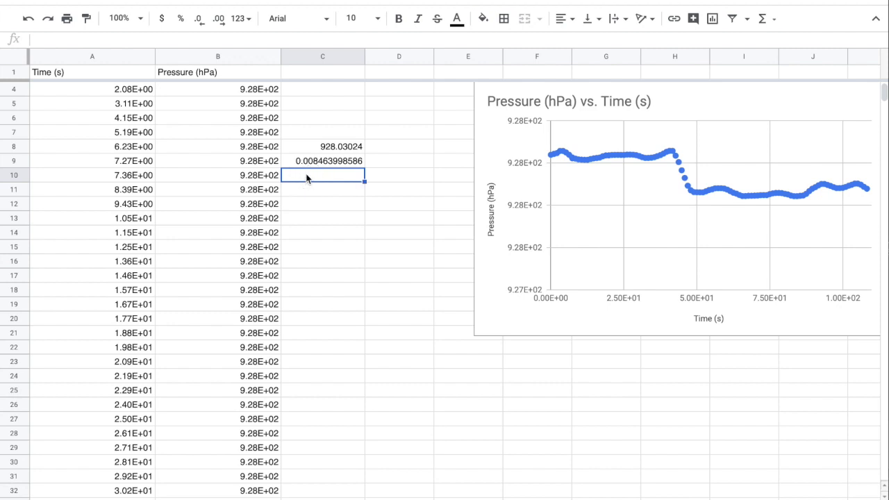
pyautogui.write('928.')
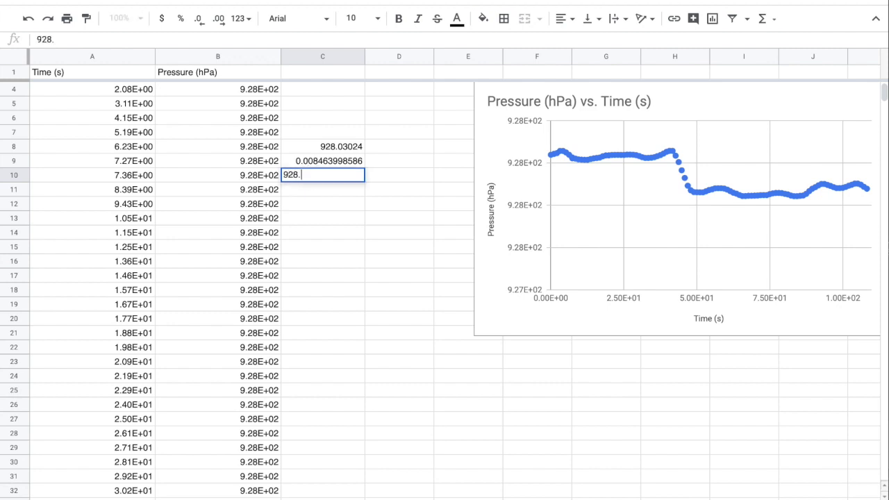
pyautogui.write('03')
pyautogui.write('0')
pyautogui.write('2')
# - Finish C10 as 928.030 ± 0.008 and confirm the entry
pyautogui.press('BackSpace')
pyautogui.write('± 0.008')
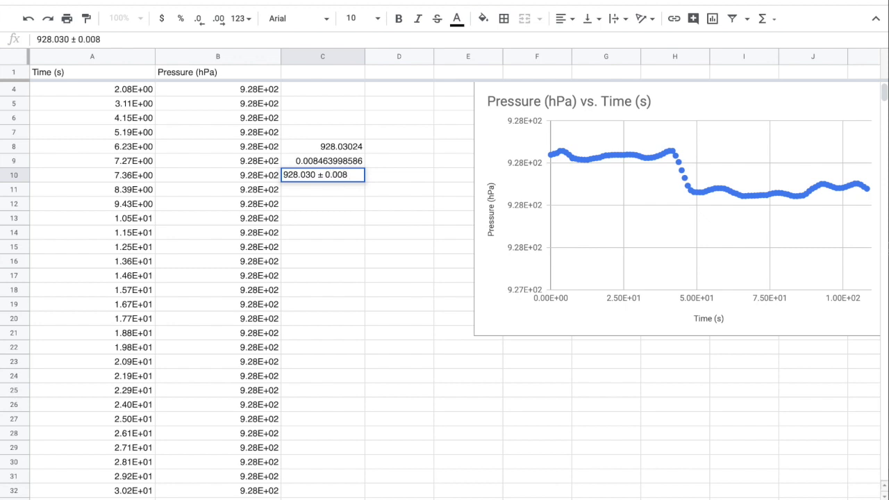
pyautogui.press('Return')
pyautogui.click(322, 175)
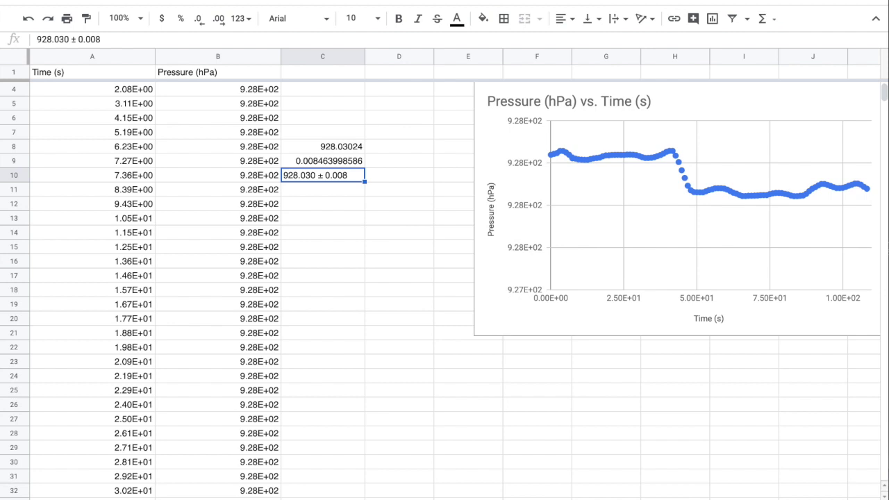